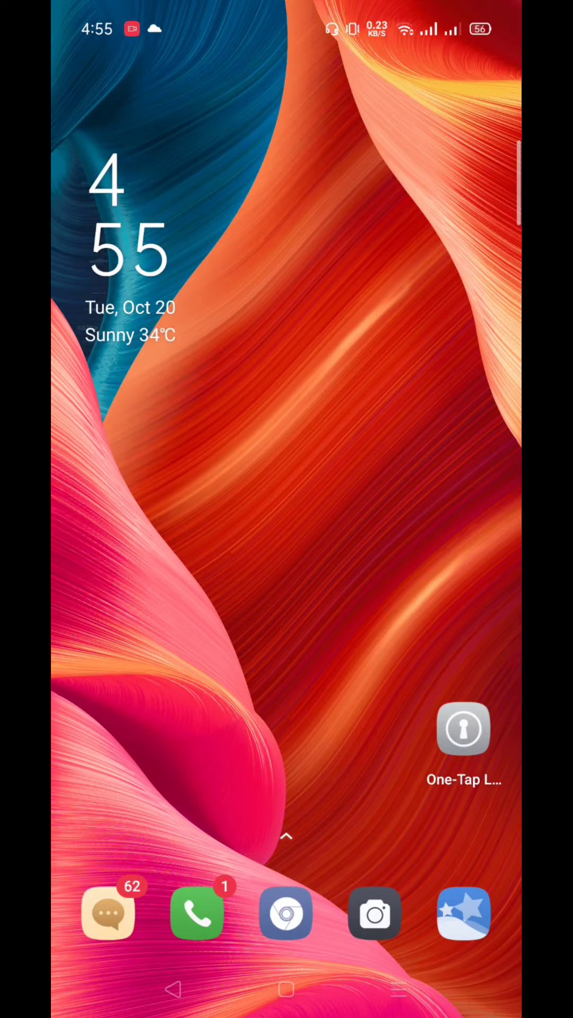
- Reopen the YouTube channel page from Recents, then return to the recent apps overview
left_click_drag(287, 756, 286, 359)
left_click(398, 990)
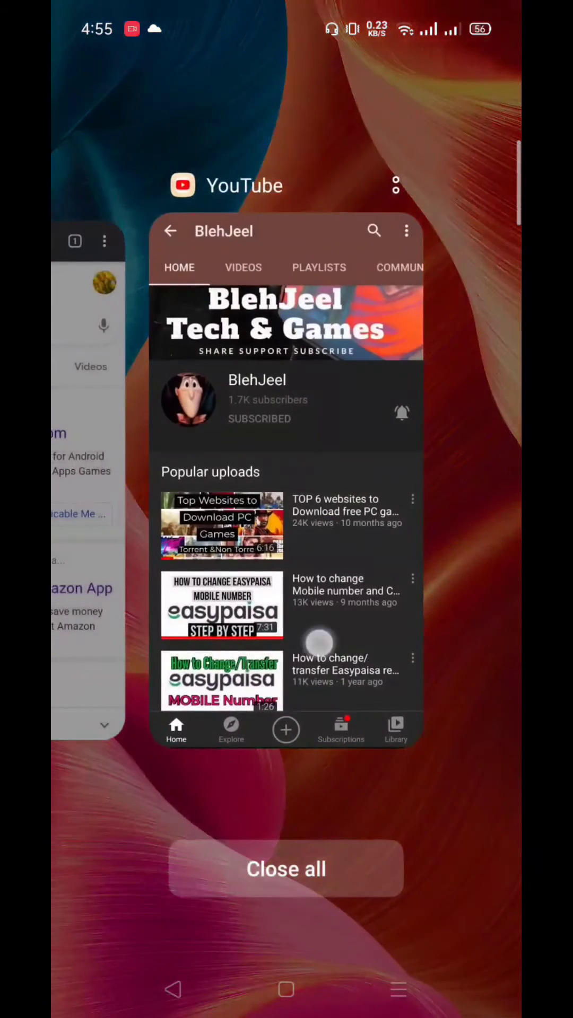
left_click(285, 477)
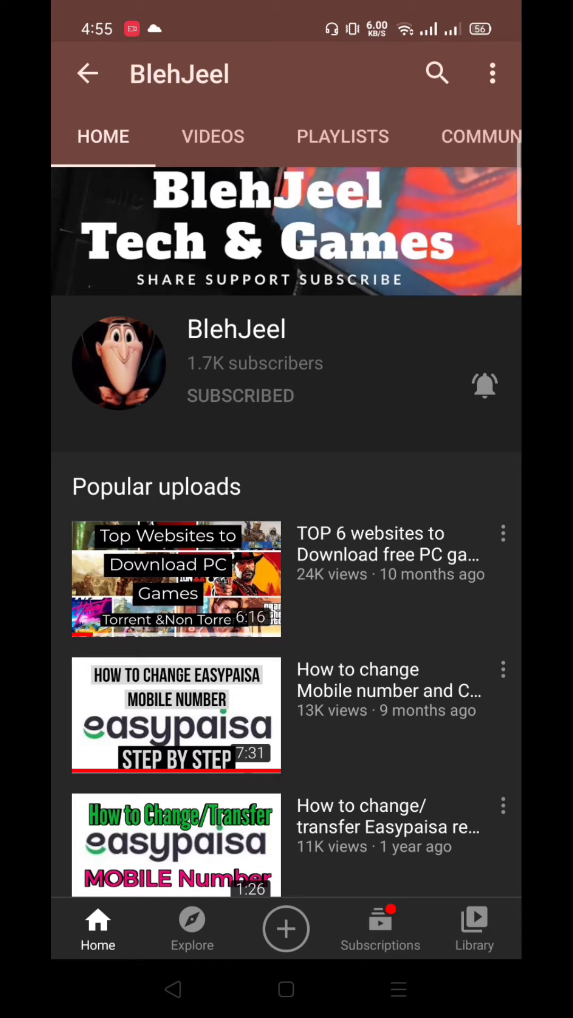
left_click(397, 990)
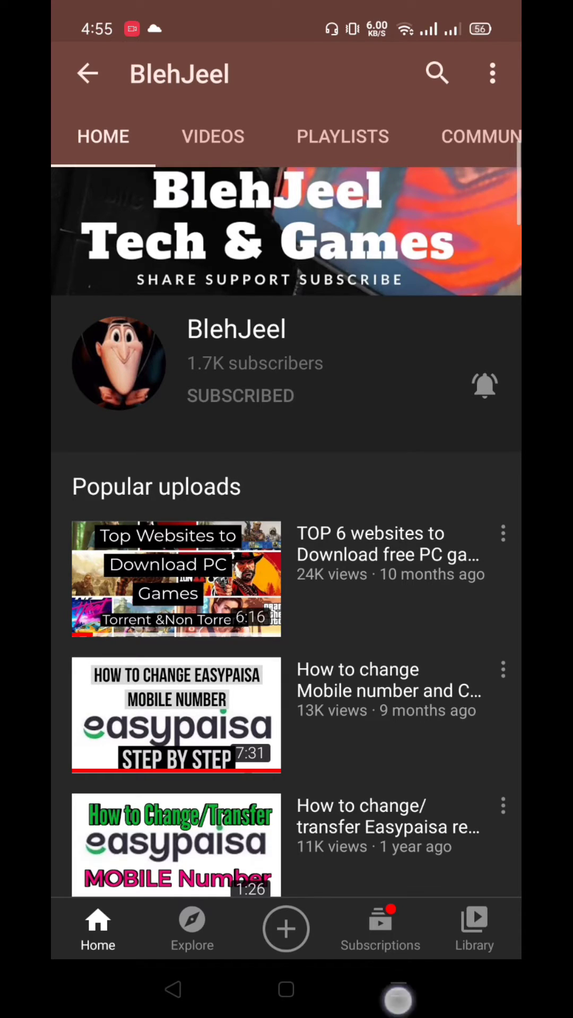
- From the home screen, launch Chrome and open the 'Amazon Appstore - The Amazon App' result
left_click(286, 989)
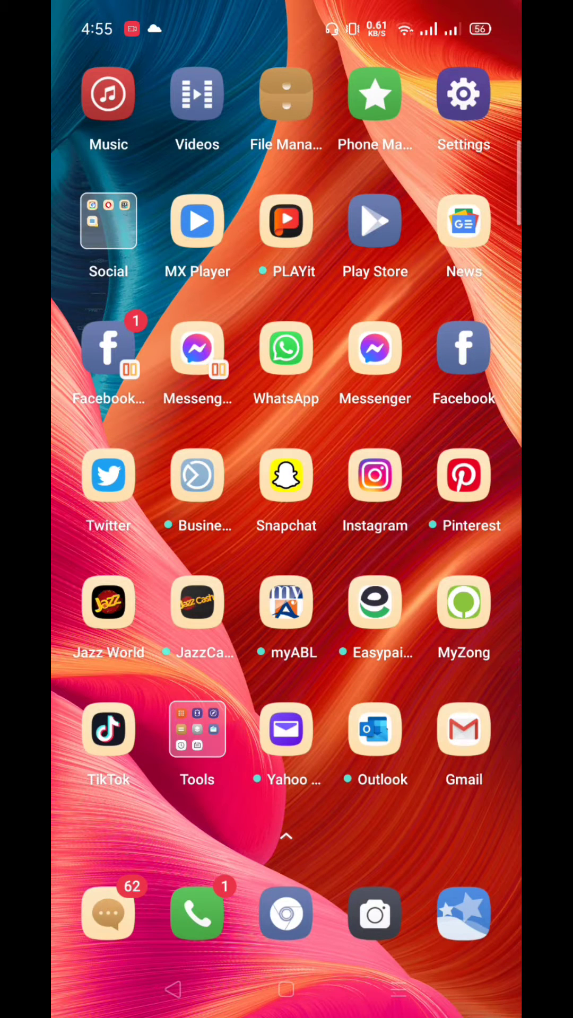
left_click(286, 914)
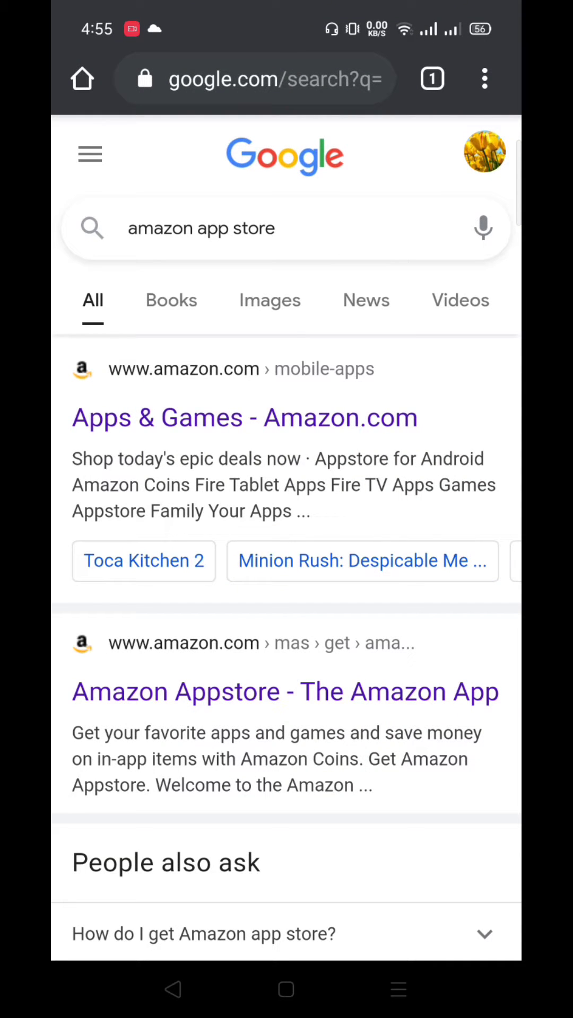
left_click(339, 676)
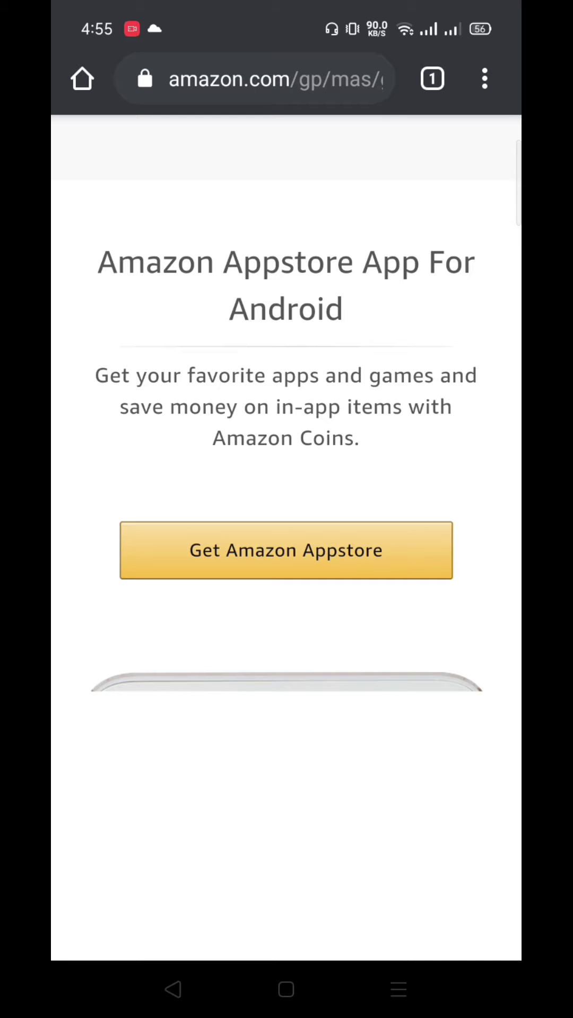
scroll(370, 790, "down", 4)
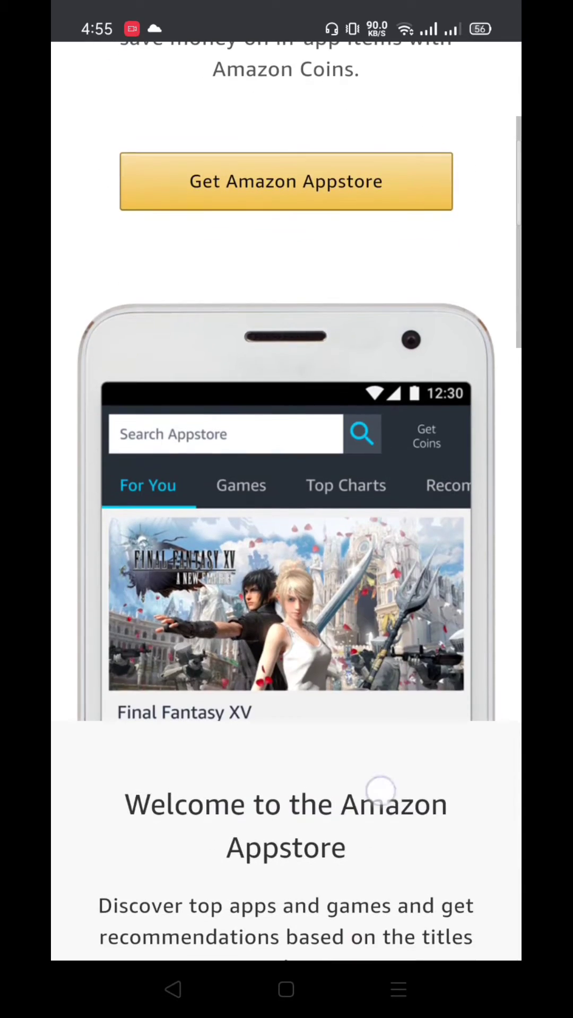
scroll(379, 790, "down", 5)
scroll(363, 764, "down", 10)
scroll(286, 509, "up", 10)
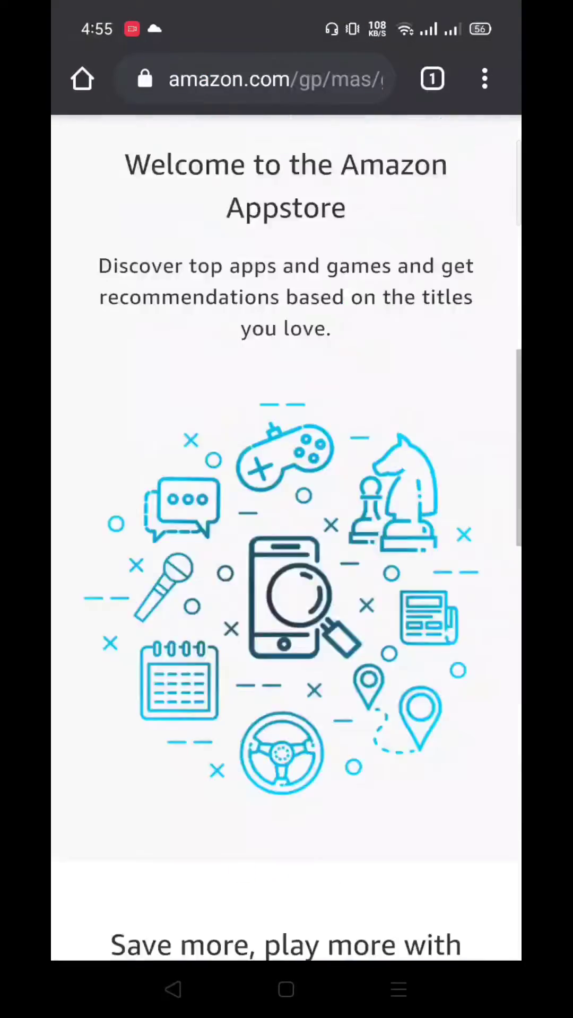
scroll(286, 509, "up", 5)
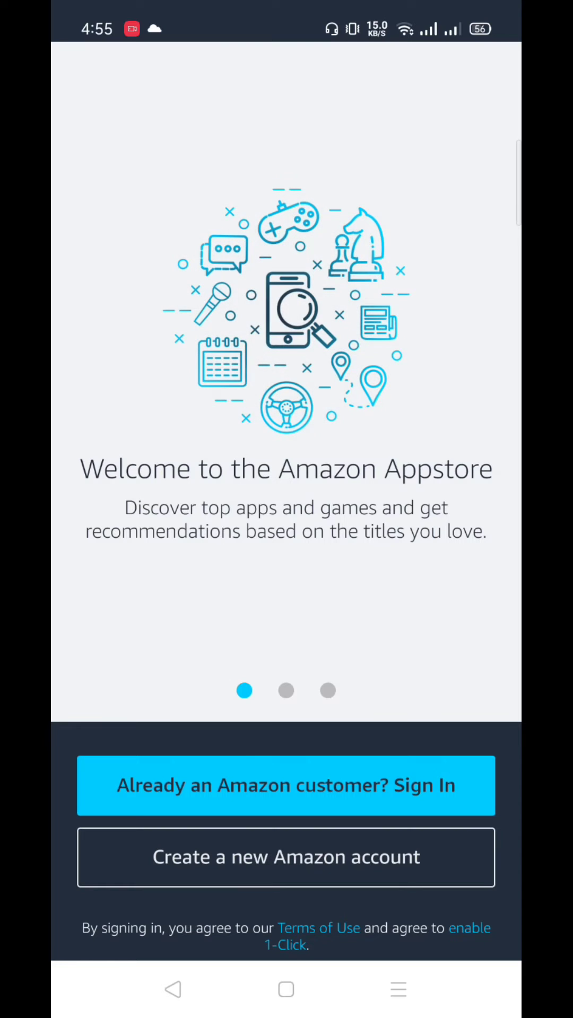
- Switch back to Chrome on the Amazon Appstore page via recent apps
left_click(398, 990)
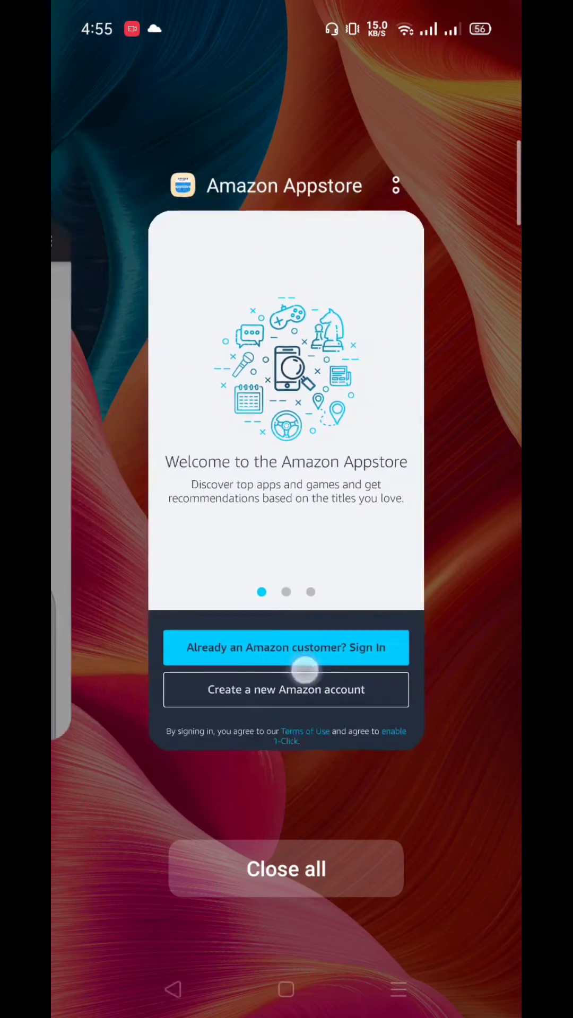
left_click_drag(303, 673, 509, 672)
left_click(287, 477)
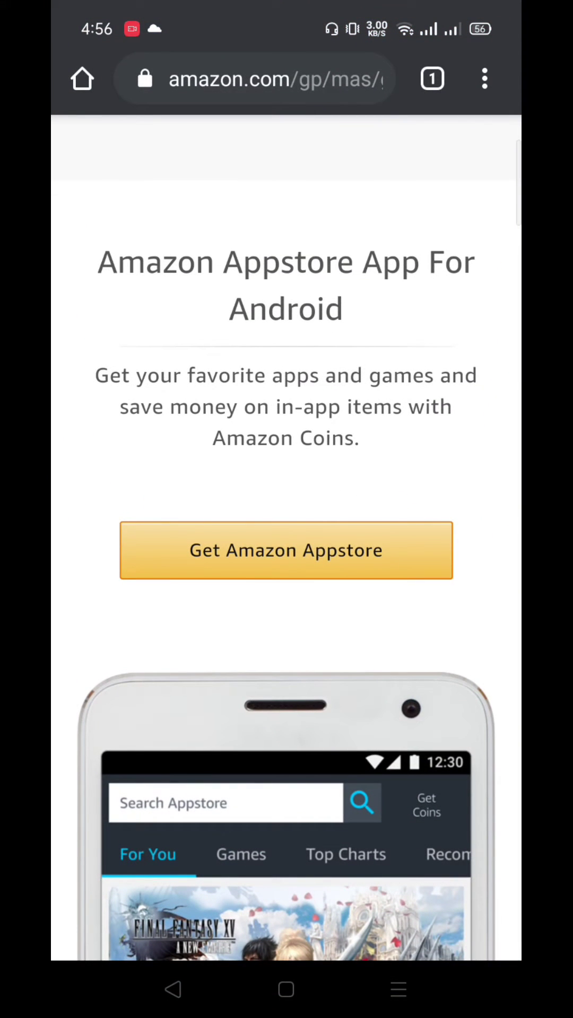
- View Chrome's downloads list showing Amazon_App.apk, then close it
left_click(484, 79)
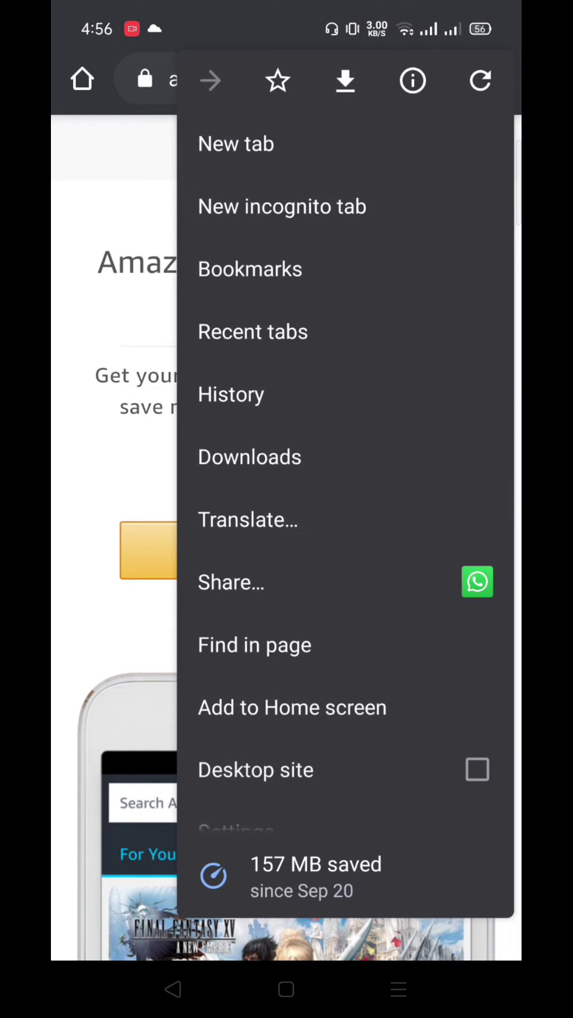
left_click(321, 471)
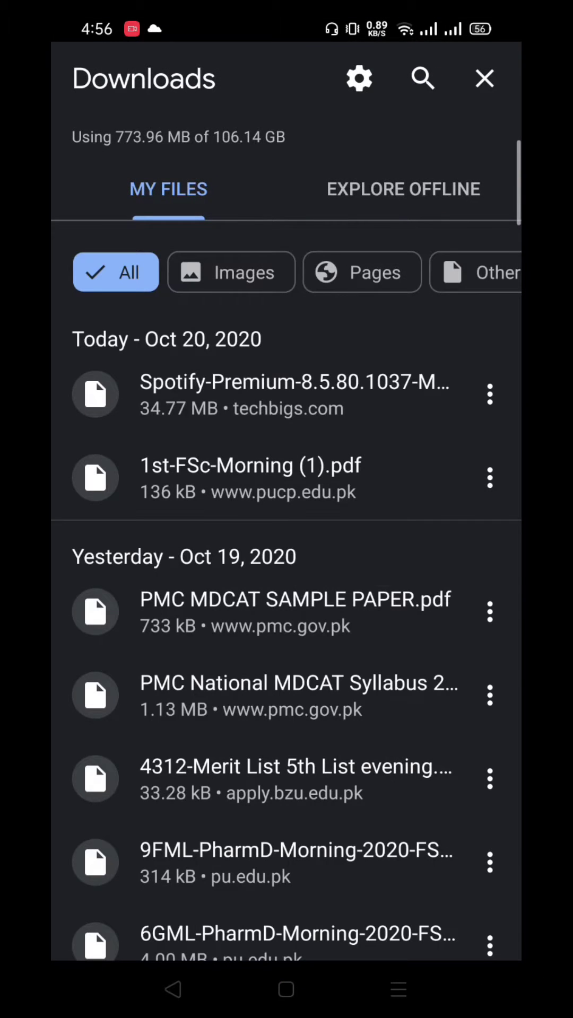
scroll(342, 423, "down", 5)
scroll(352, 442, "down", 3)
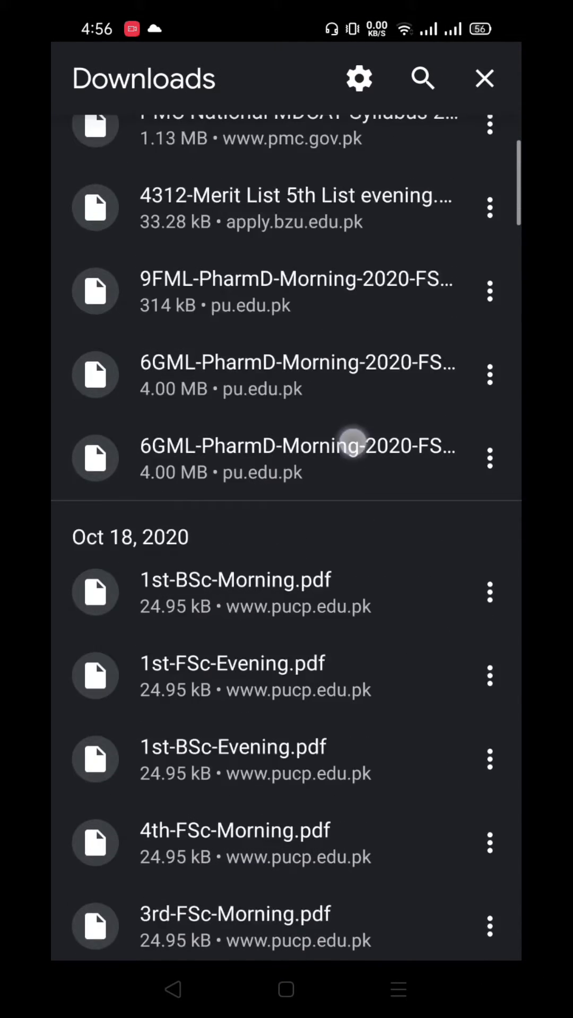
scroll(353, 443, "down", 3)
scroll(409, 289, "down", 1)
scroll(287, 541, "down", 7)
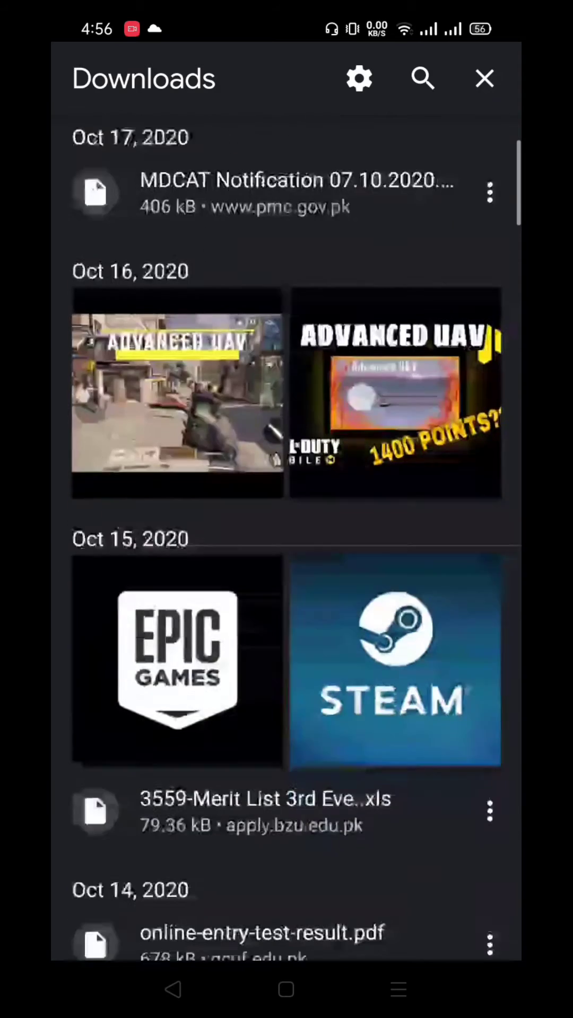
scroll(352, 382, "down", 5)
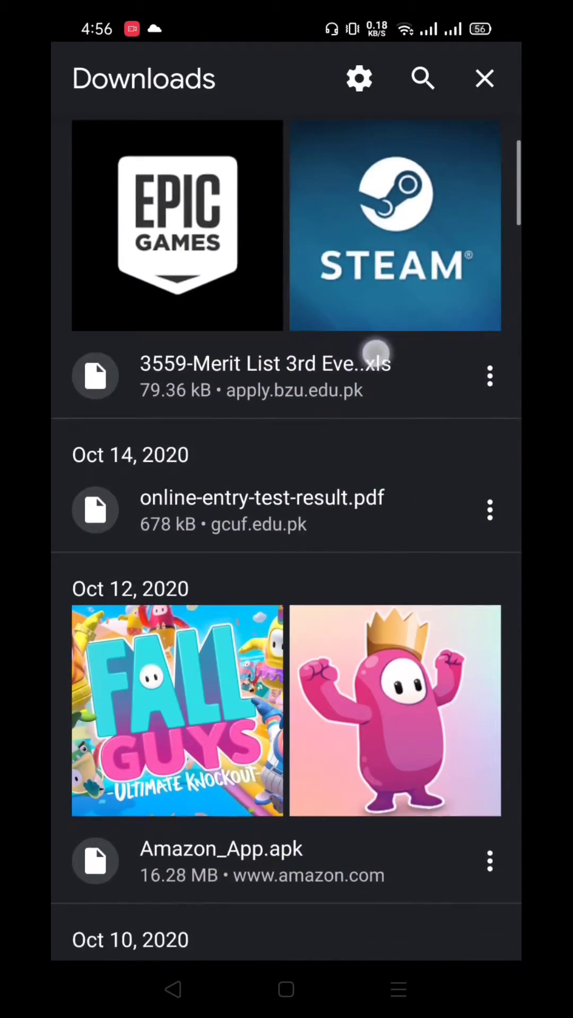
scroll(376, 354, "down", 3)
scroll(323, 432, "down", 2)
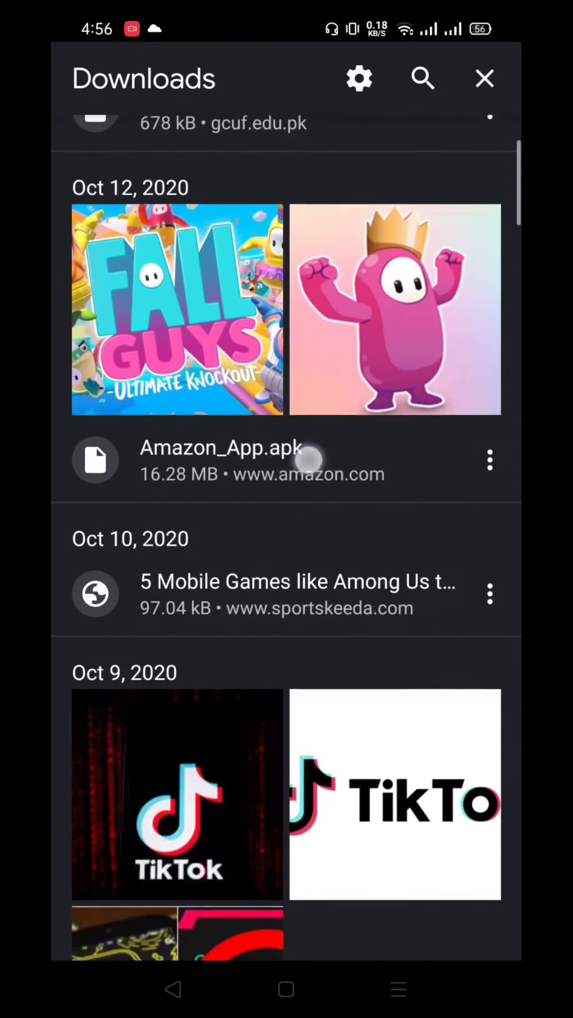
scroll(309, 457, "up", 2)
scroll(272, 479, "up", 15)
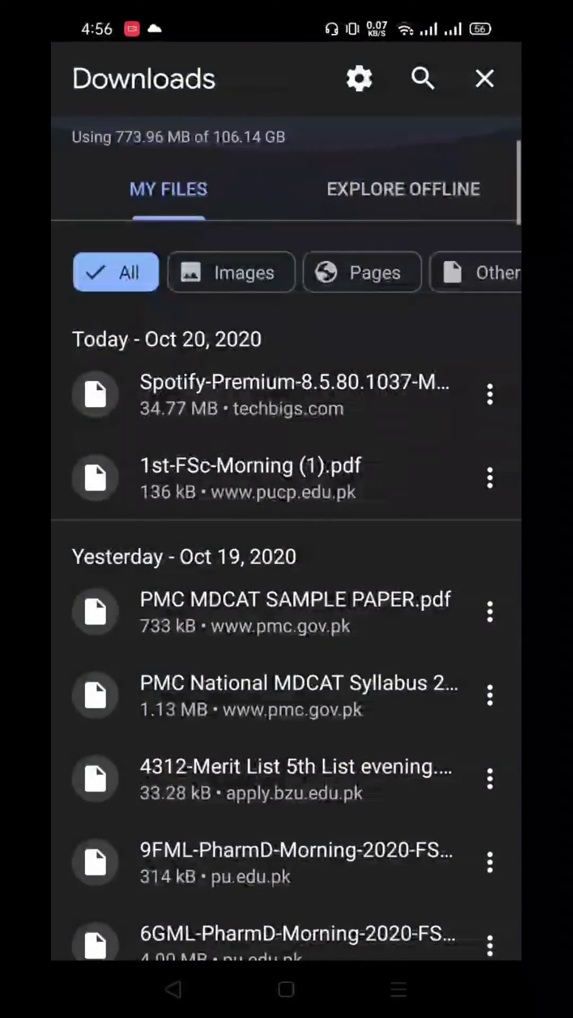
left_click(484, 79)
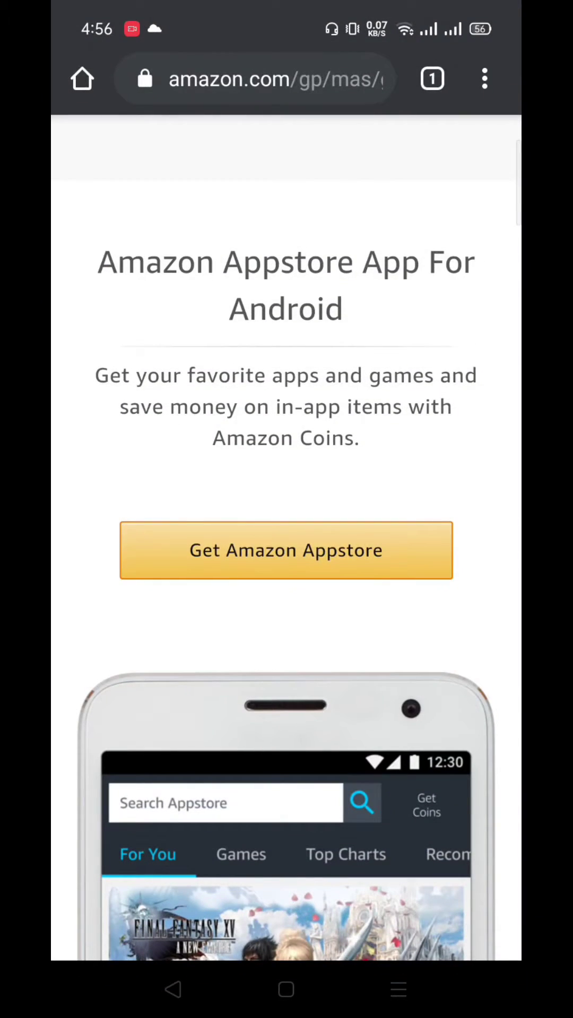
- Open the Appstore, swipe the welcome slides to My Apps, and choose 'Create a new Amazon account'
left_click(370, 552)
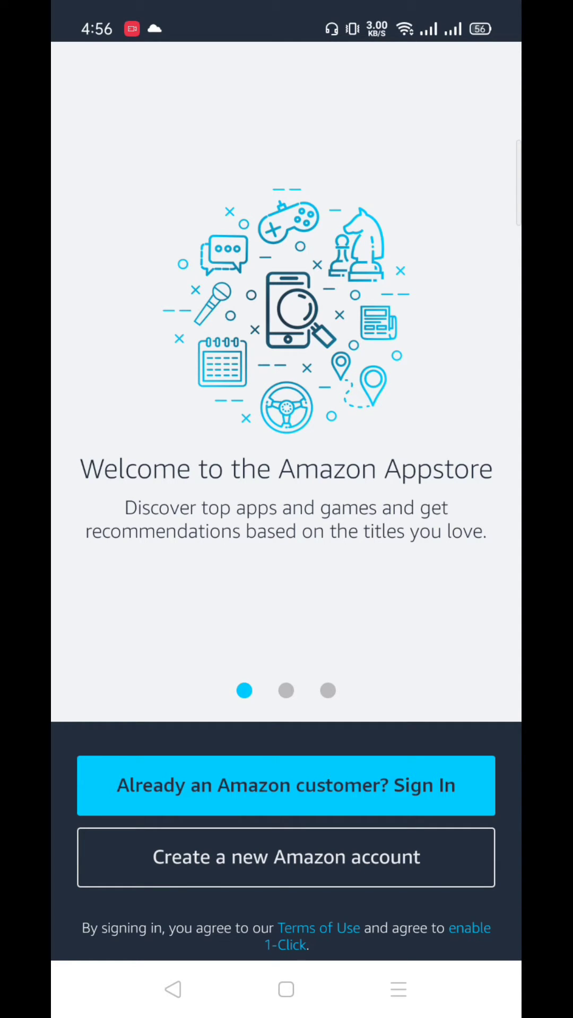
mouse_move(438, 628)
left_mouse_down()
mouse_move(280, 627)
mouse_move(302, 605)
left_mouse_up()
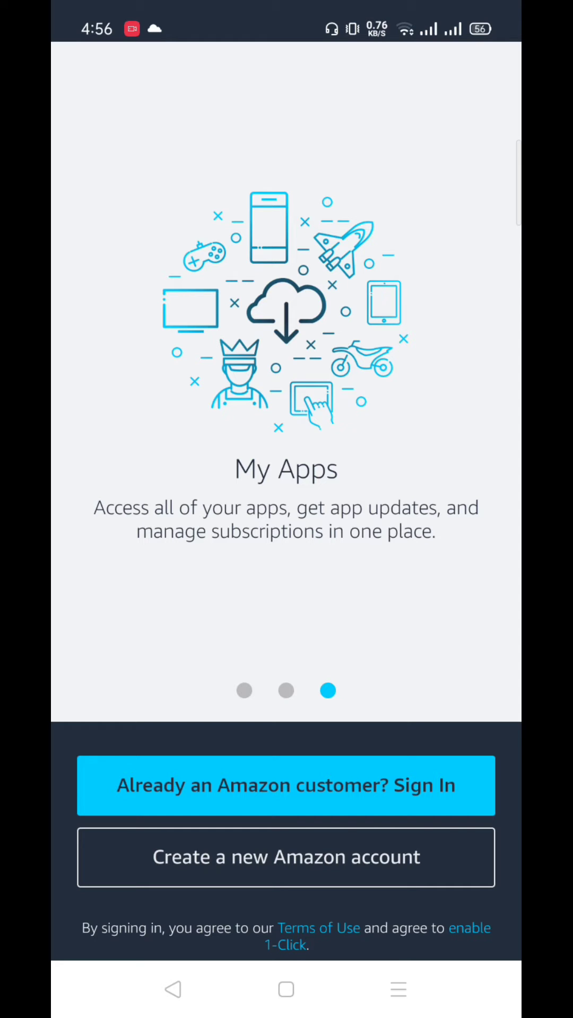
left_click(336, 858)
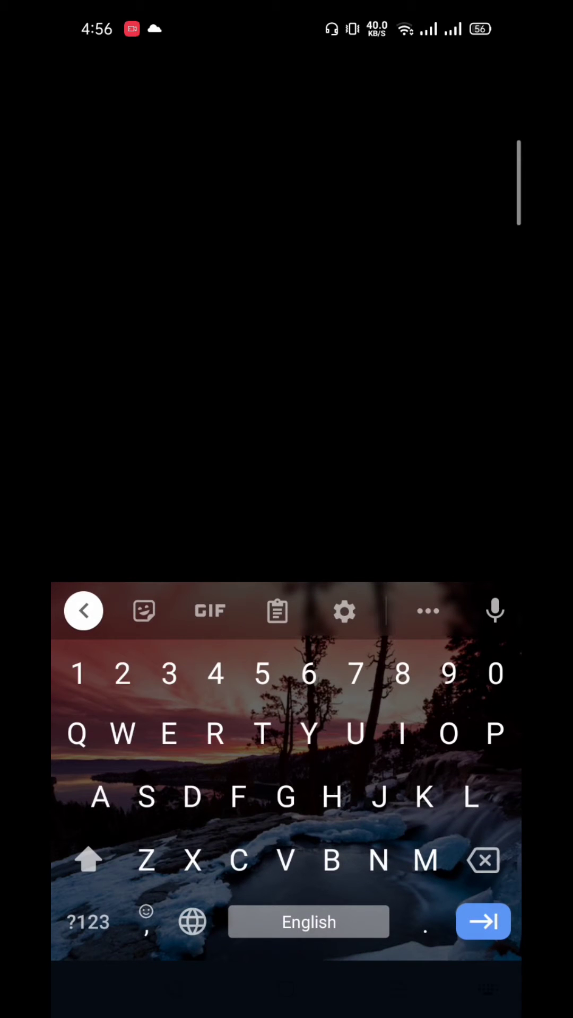
type("Sha")
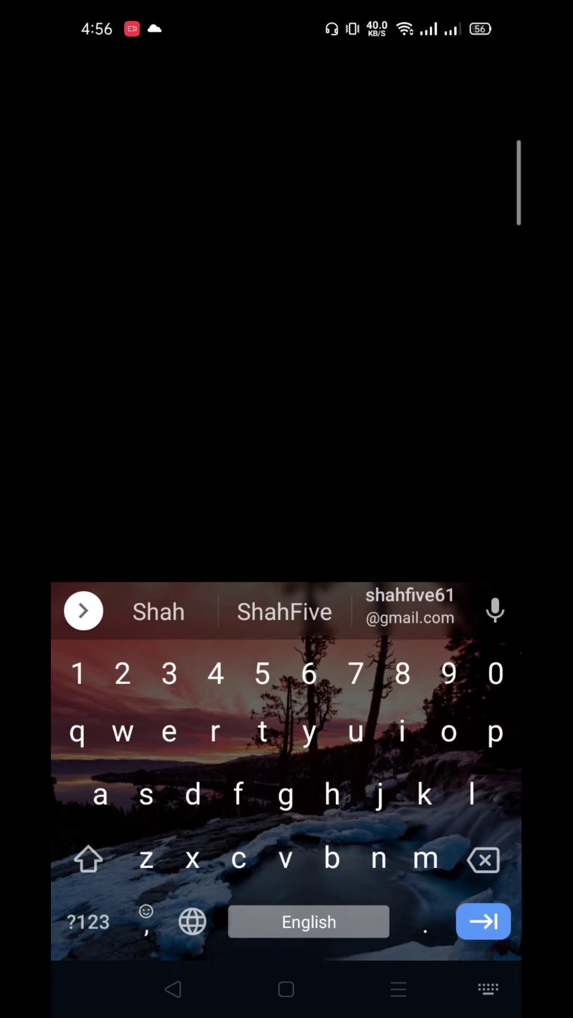
- Fill in the sign-up fields, dismiss the saved-account suggestions, and hide the keyboard
left_click(284, 611)
left_click(139, 273)
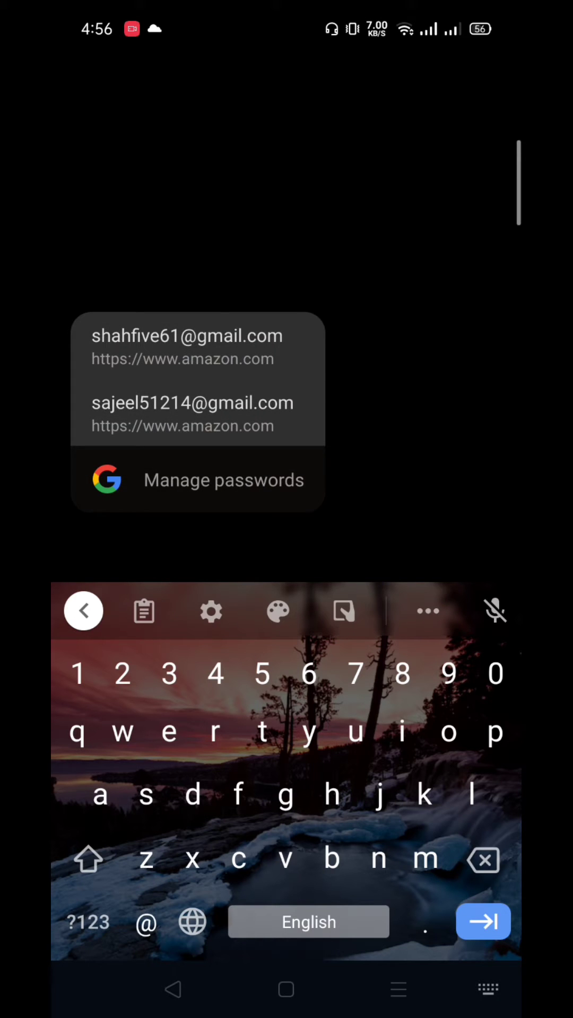
left_click(128, 362)
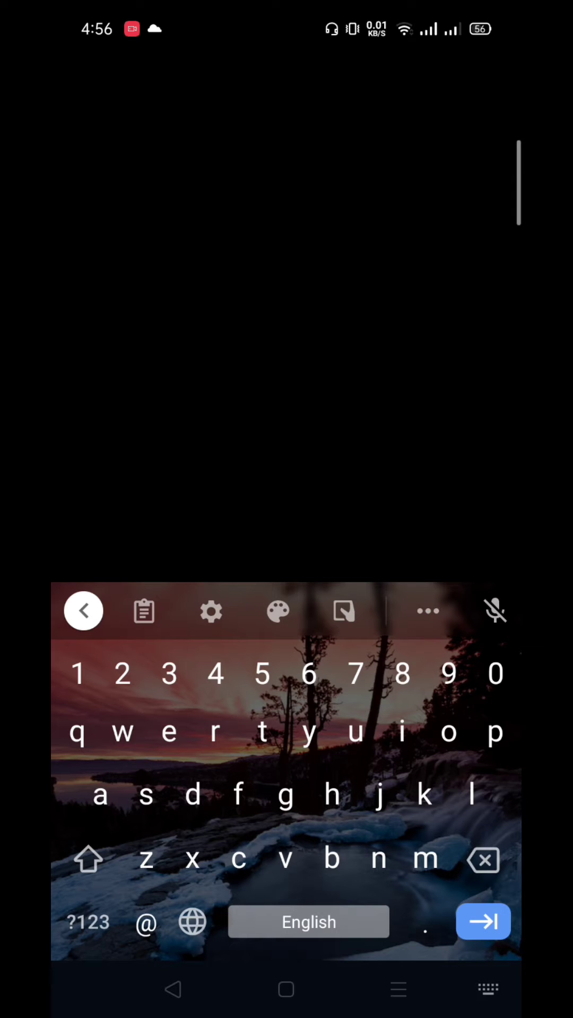
left_click(409, 539)
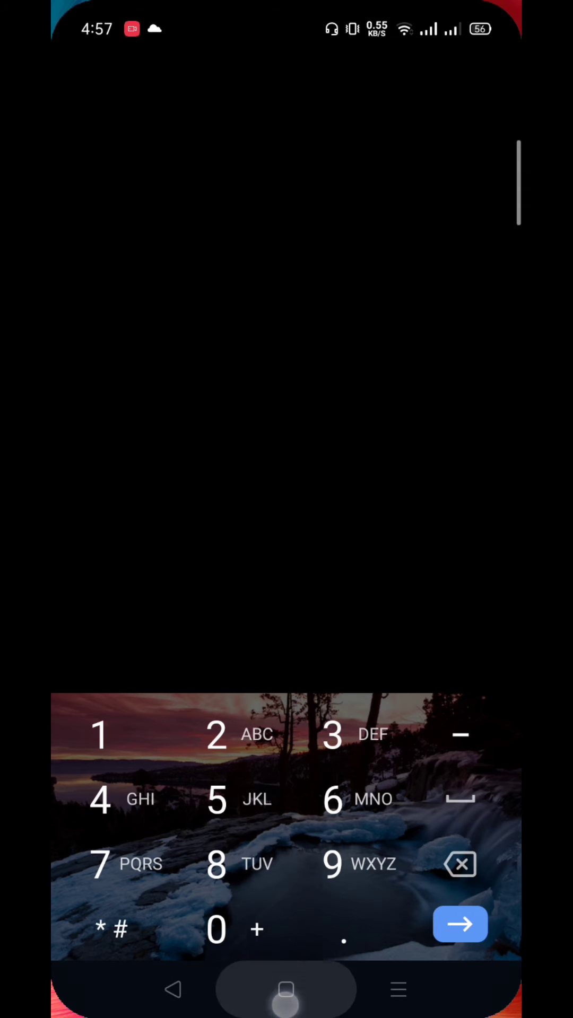
- Complete sign-up to reach the storefront featuring apps like Roblox and Hay Day
left_click(104, 487)
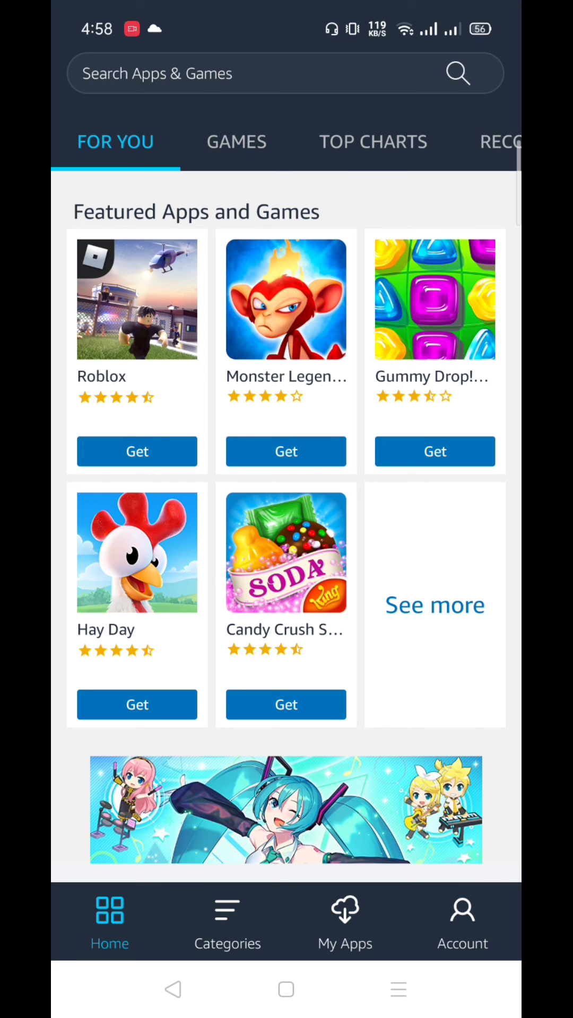
scroll(286, 518, "down", 10)
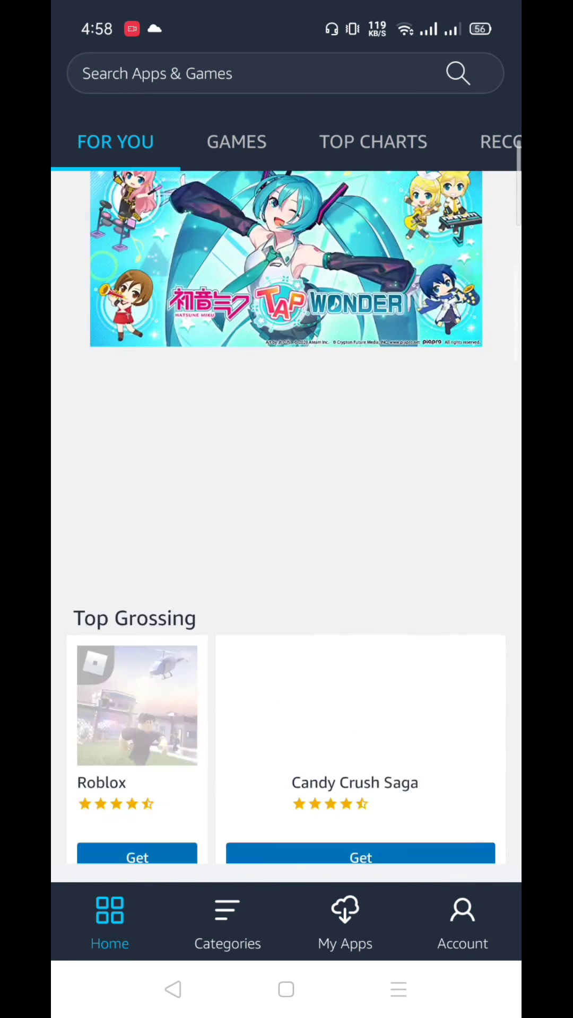
scroll(286, 517, "down", 5)
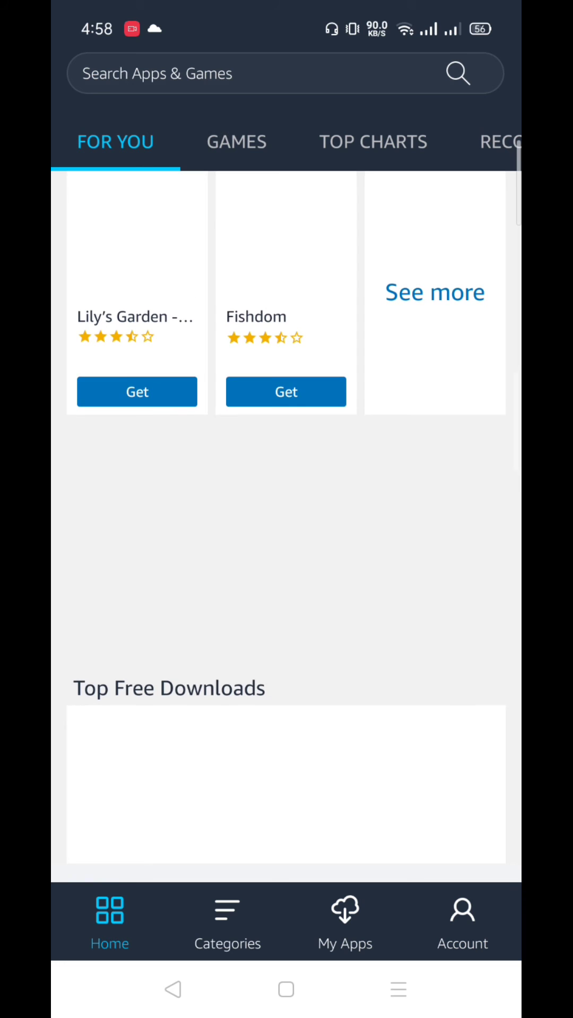
scroll(356, 613, "down", 5)
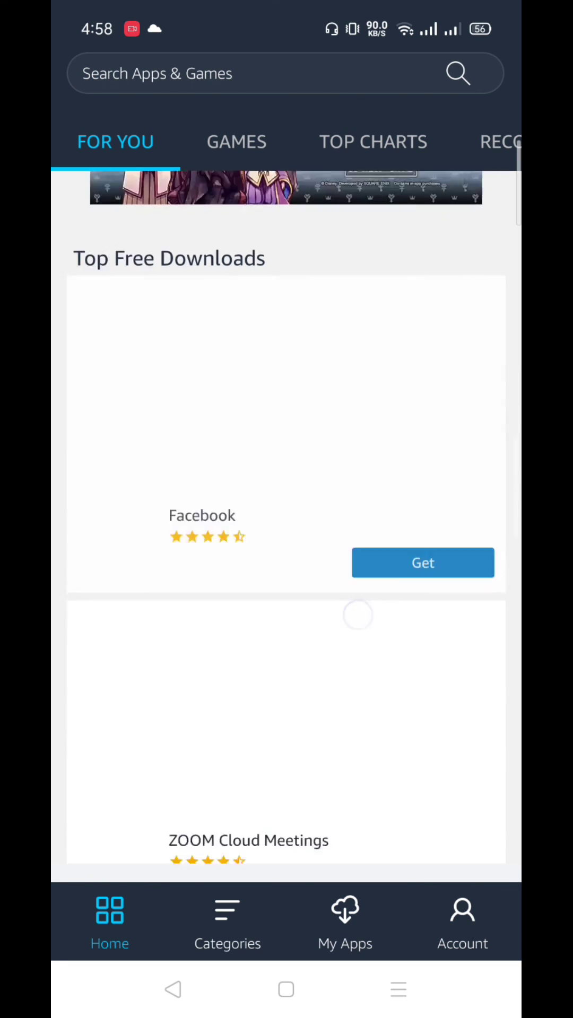
scroll(356, 613, "down", 8)
scroll(286, 517, "up", 15)
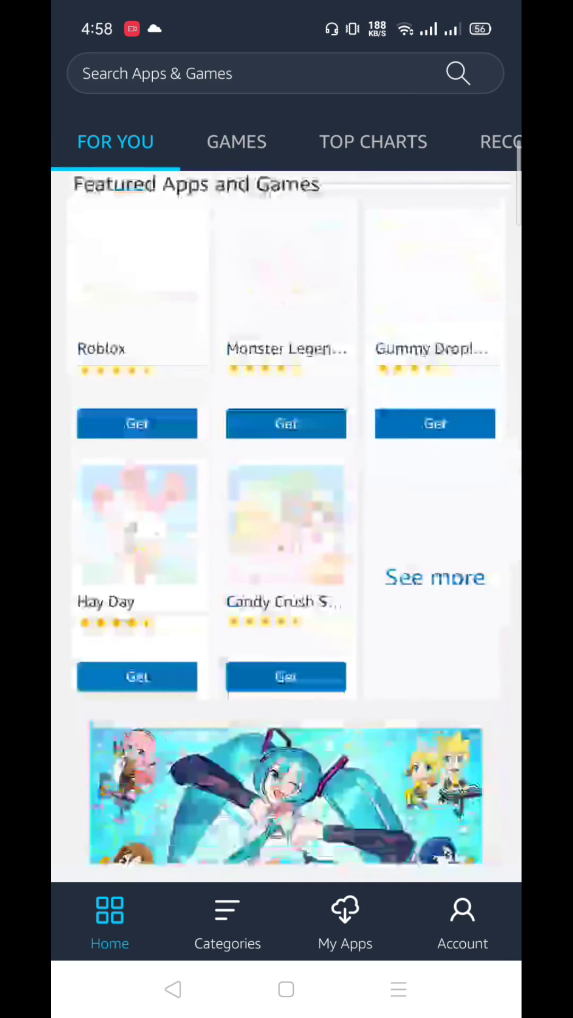
left_click(228, 931)
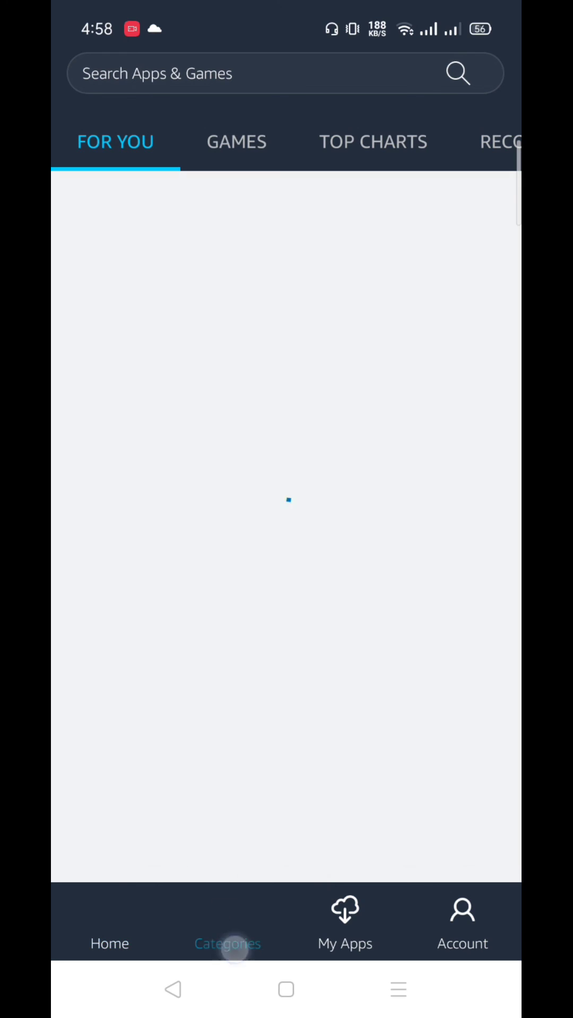
left_click(109, 923)
left_click(399, 989)
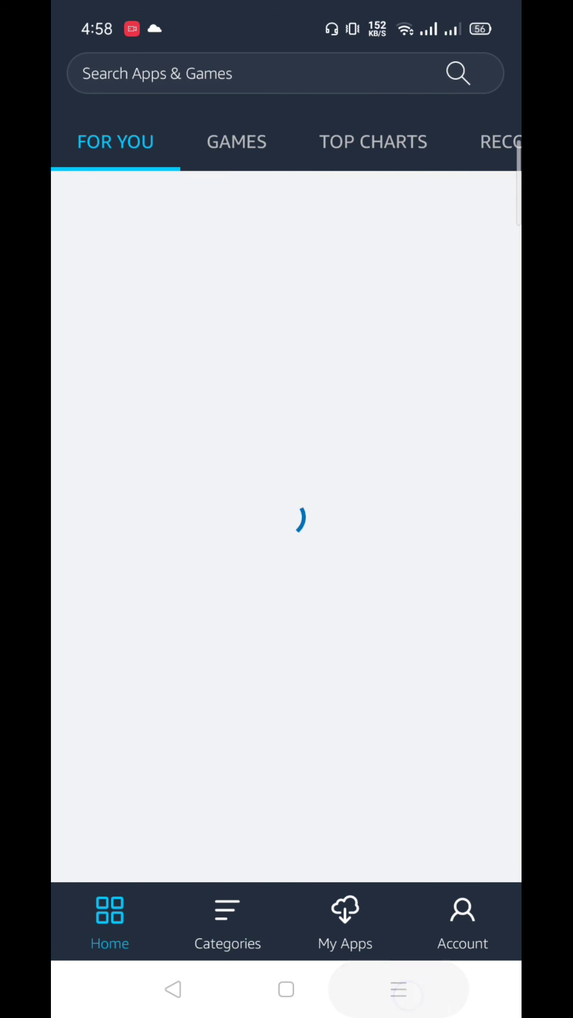
- Swipe past Chrome to the YouTube card and reopen the BlehJeel Tech & Games channel
left_click_drag(348, 719, 509, 718)
left_click_drag(199, 609, 357, 609)
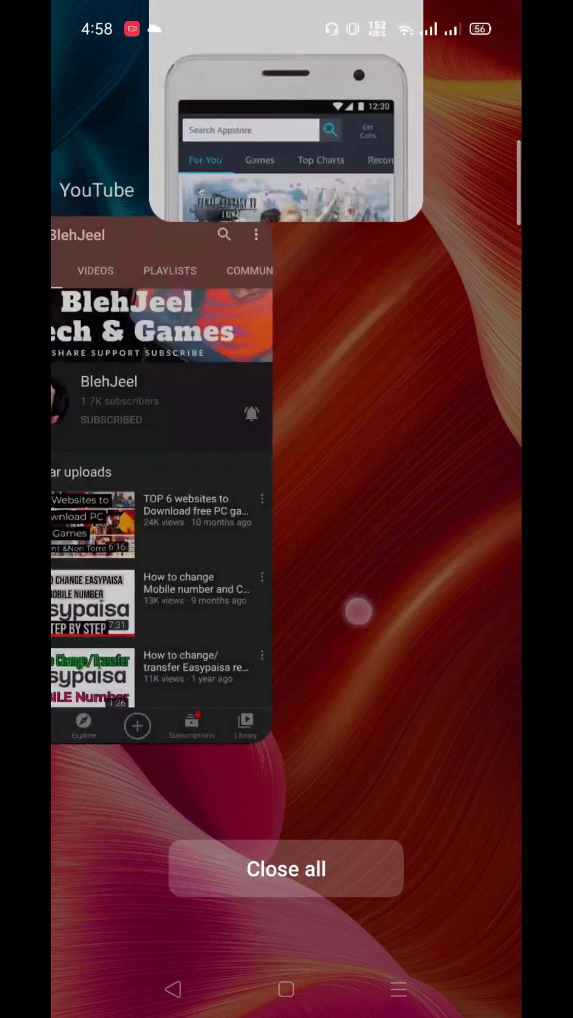
left_click(345, 581)
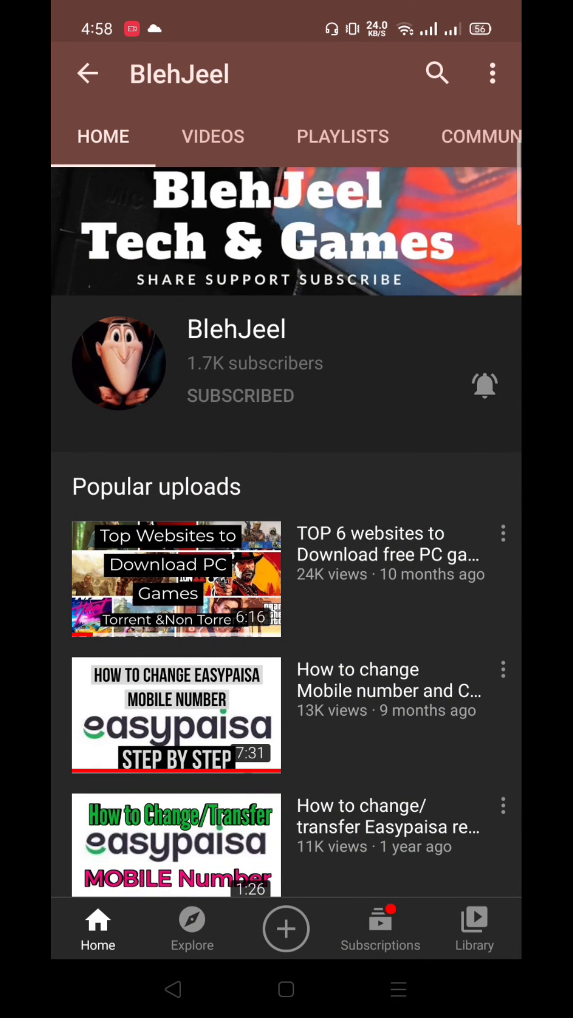